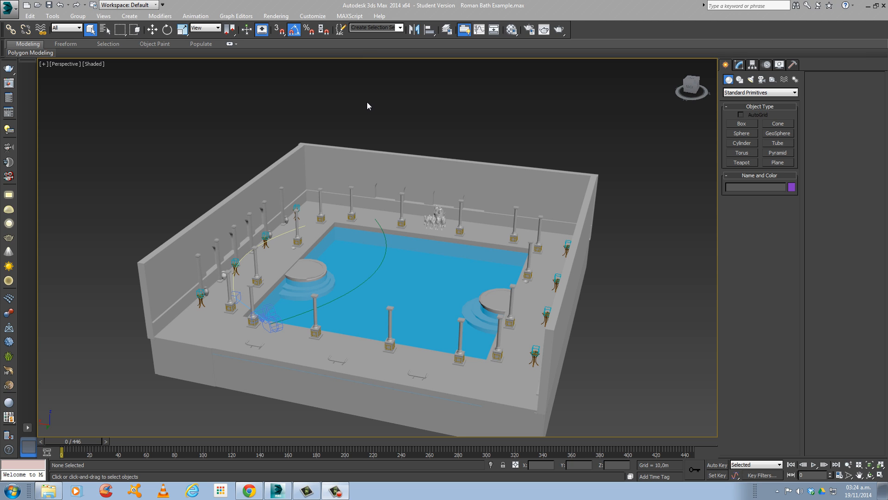
# - Open the render setup and set the time output to the active time segment
pyautogui.click(277, 17)
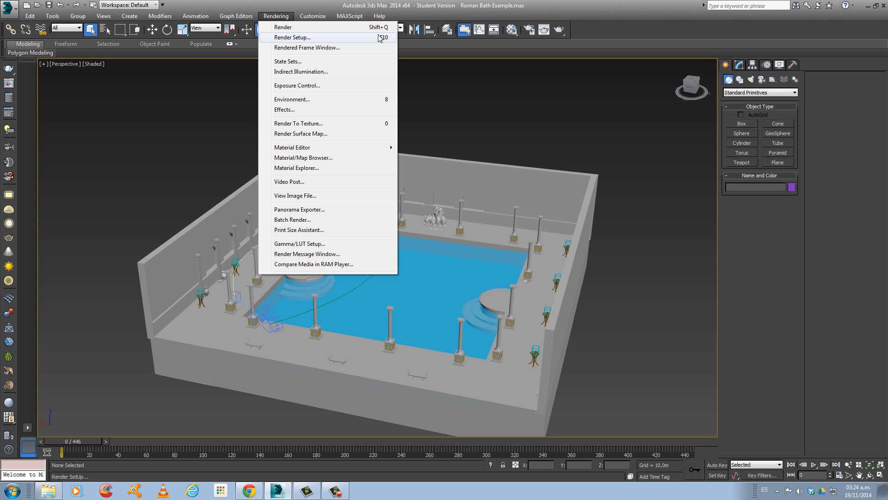
pyautogui.click(321, 37)
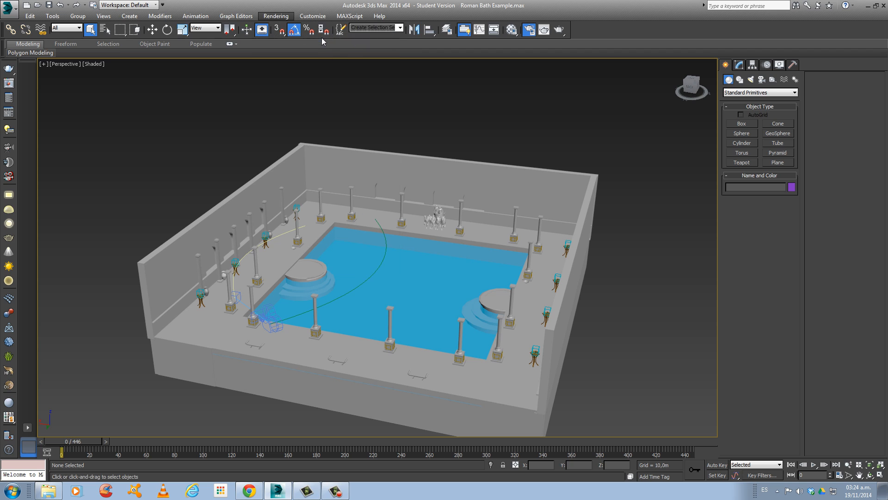
pyautogui.moveTo(437, 133); pyautogui.dragTo(293, 79)
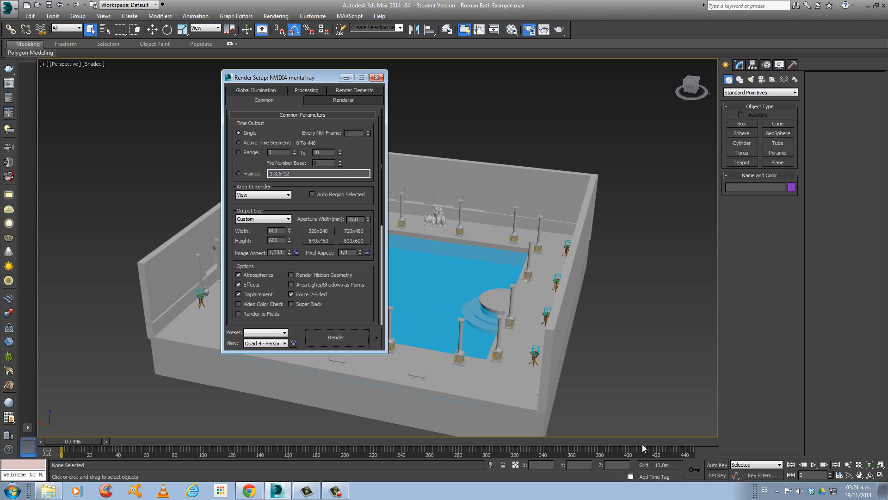
pyautogui.click(238, 143)
pyautogui.write('10')
# - Set the render output size to the HDTV (video) preset at 1280x720
pyautogui.scroll(-3, 373, 180)
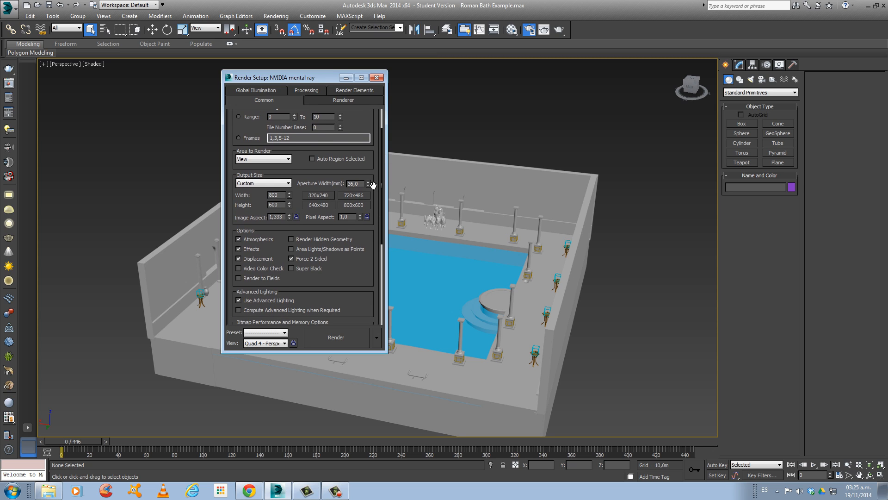
pyautogui.click(272, 183)
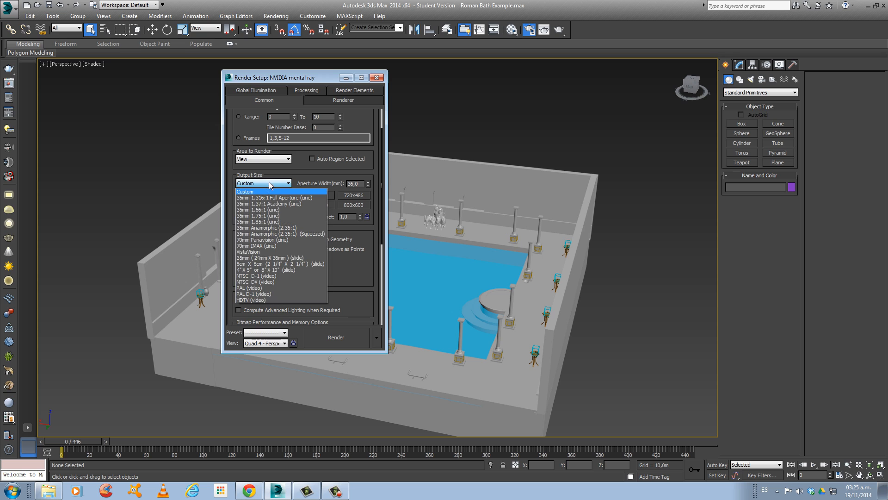
pyautogui.click(262, 299)
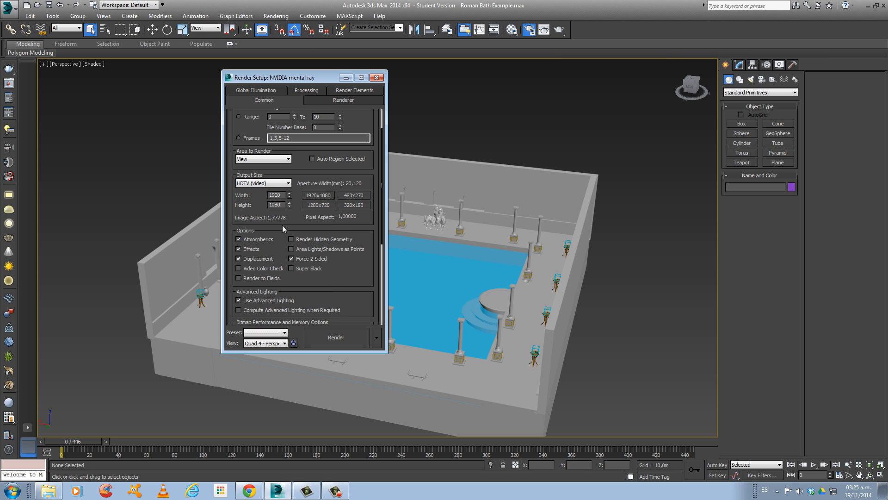
pyautogui.click(324, 205)
# - Review the render output settings and the renderers available for production, and close the render setup
pyautogui.scroll(-3, 383, 196)
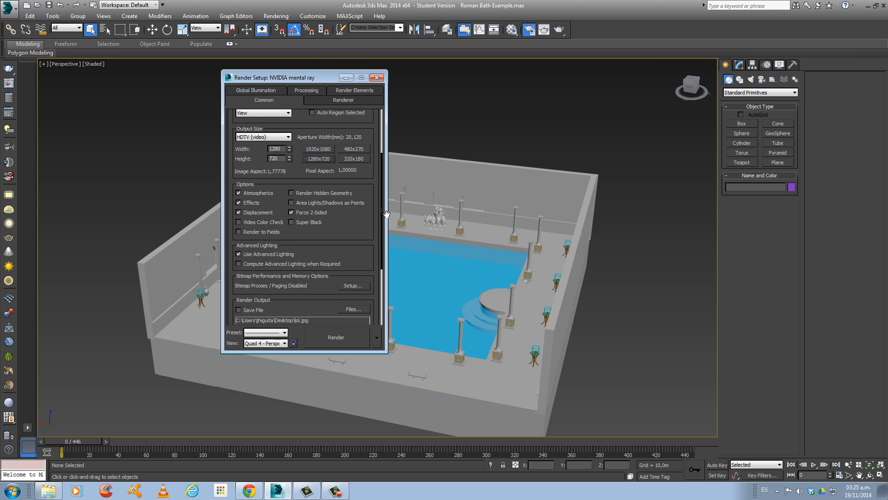
pyautogui.scroll(-3, 382, 212)
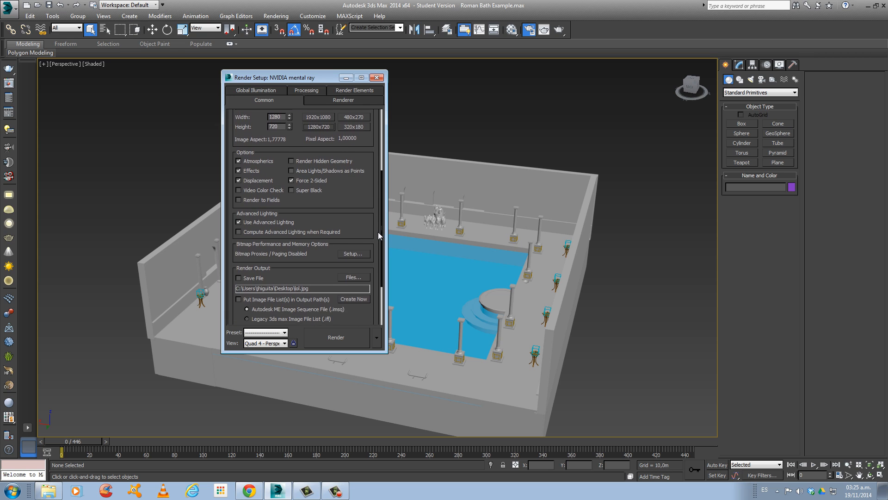
pyautogui.scroll(-5, 378, 232)
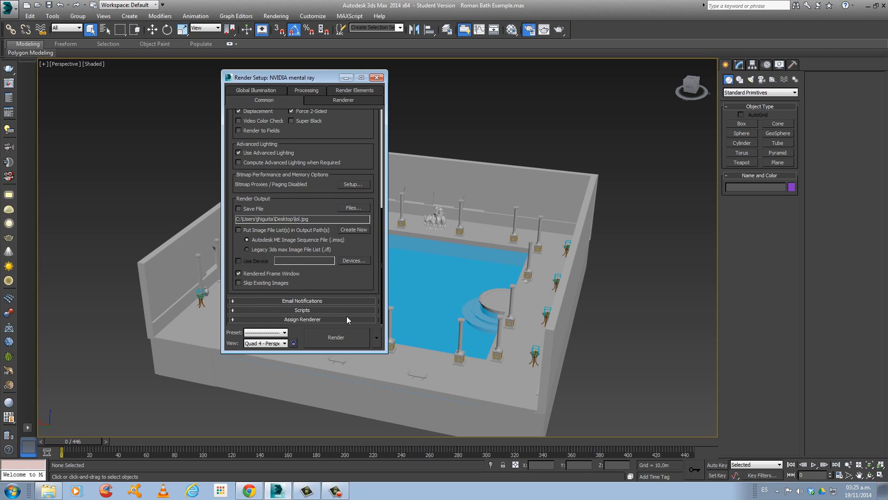
pyautogui.click(345, 319)
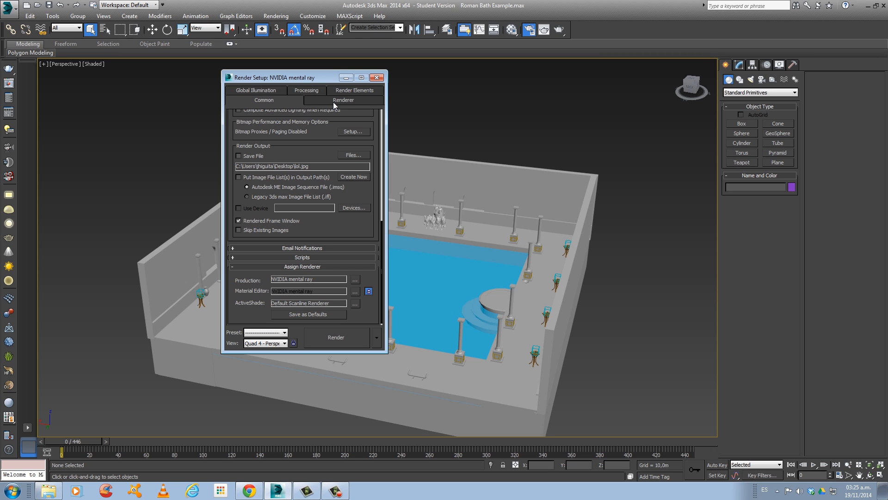
pyautogui.click(355, 279)
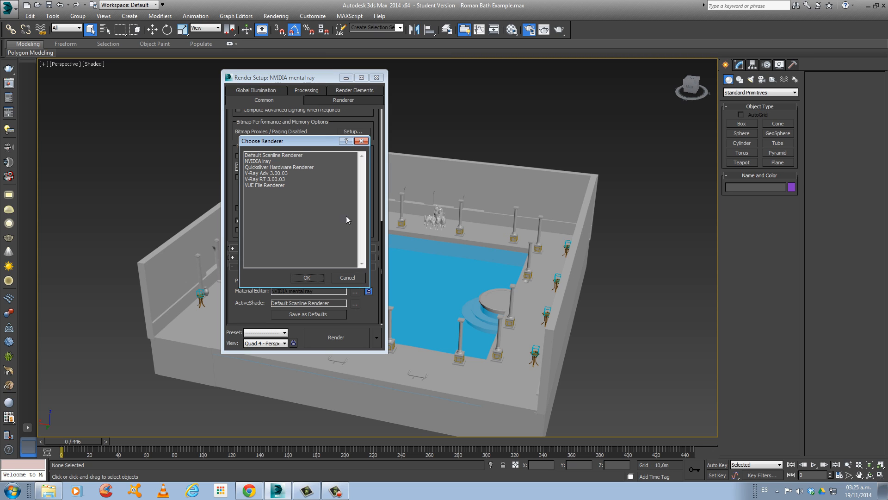
pyautogui.click(362, 141)
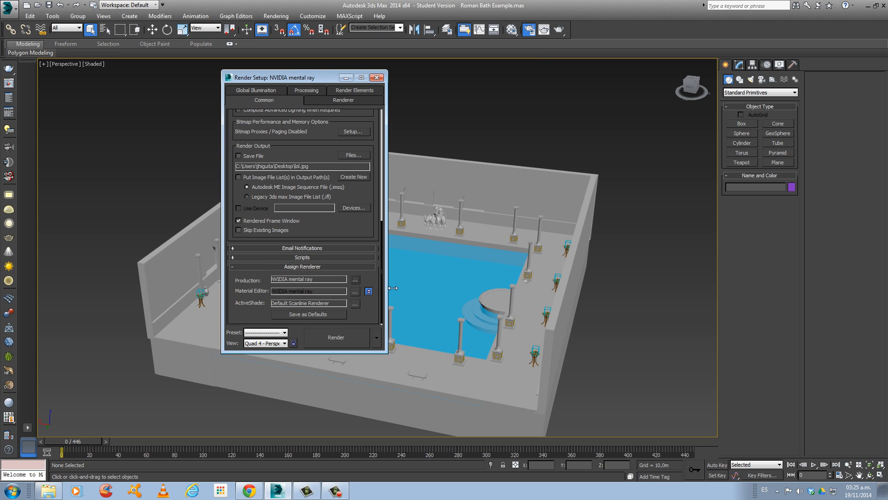
pyautogui.click(376, 77)
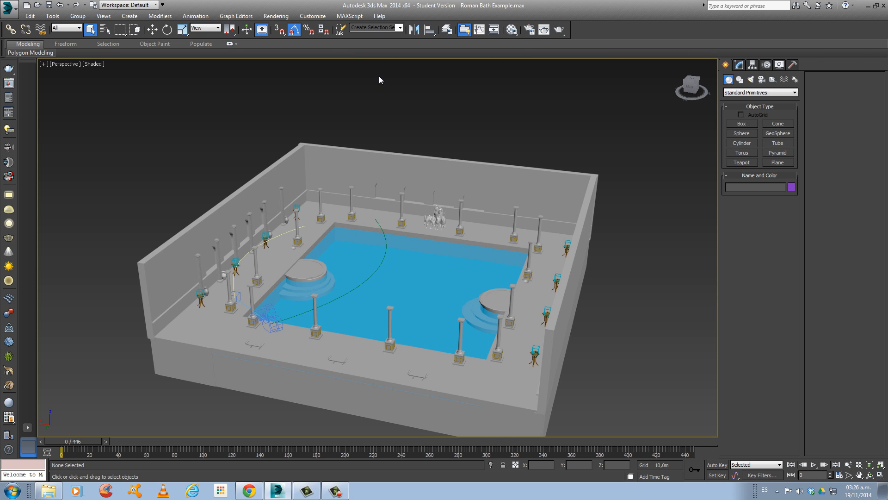
# - Open the environment settings and choose a Bitmap as the new background environment map
pyautogui.press('8')
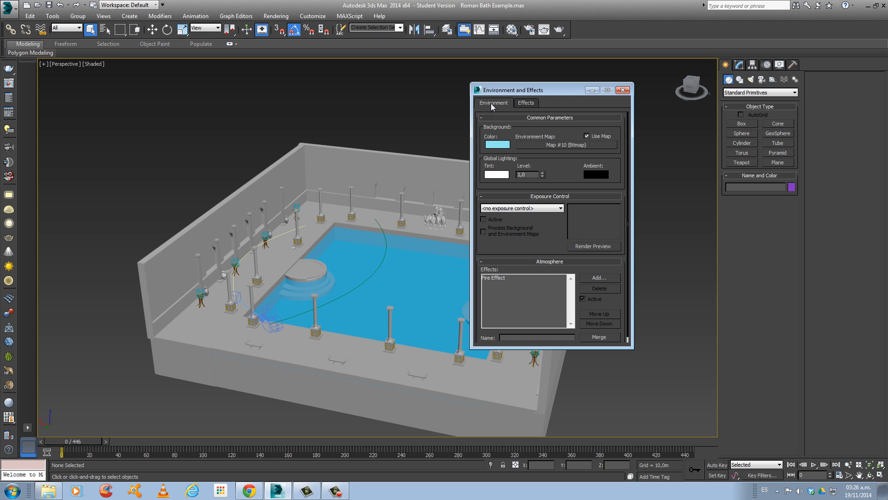
pyautogui.moveTo(507, 91); pyautogui.dragTo(370, 89)
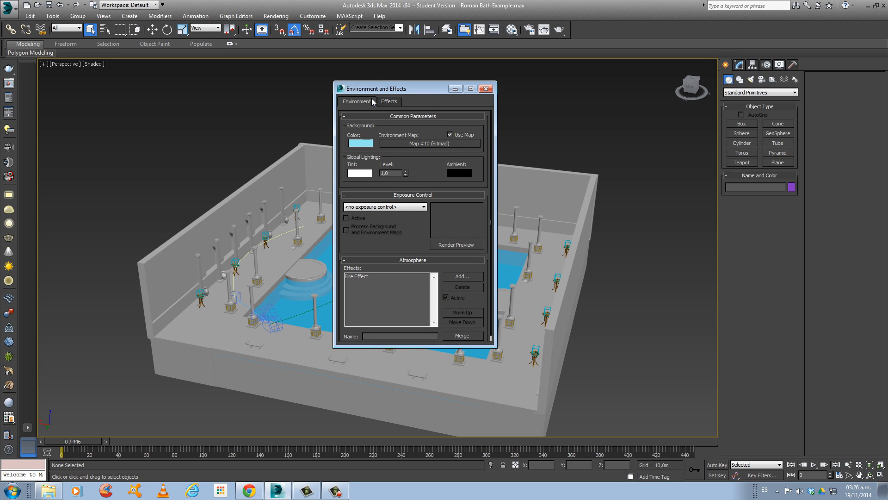
pyautogui.moveTo(377, 89); pyautogui.dragTo(365, 87)
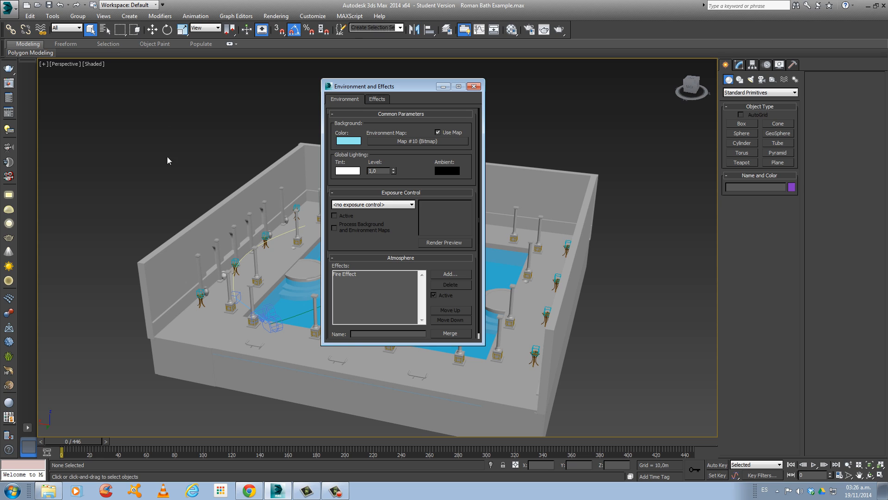
pyautogui.click(411, 141)
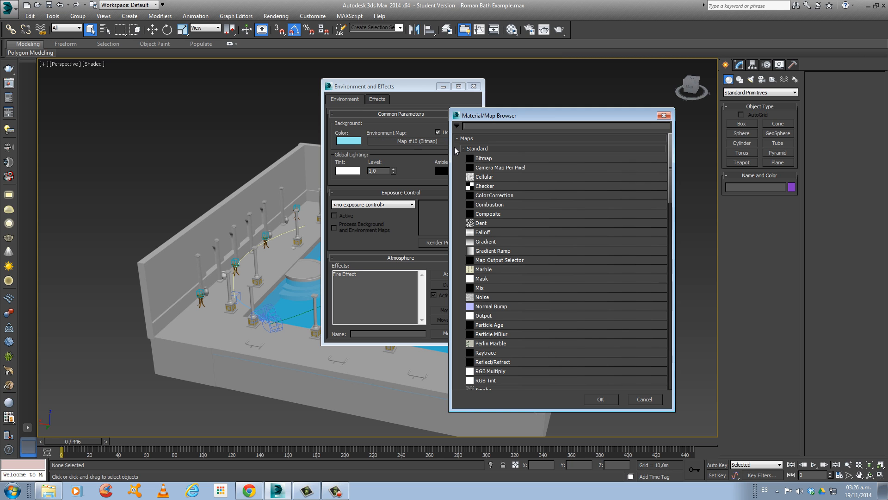
pyautogui.doubleClick(492, 159)
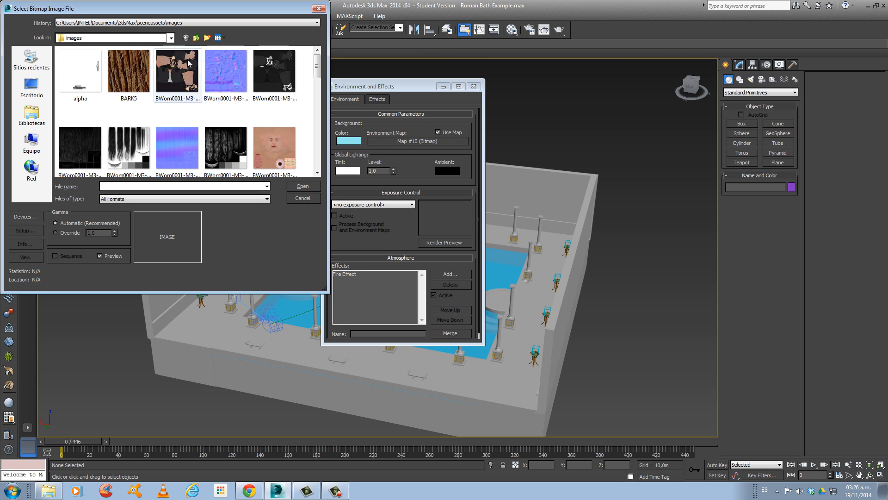
# - Browse the Imágenes library for a background image and dismiss the file selection without picking one
pyautogui.click(42, 121)
pyautogui.click(144, 84)
pyautogui.click(143, 84)
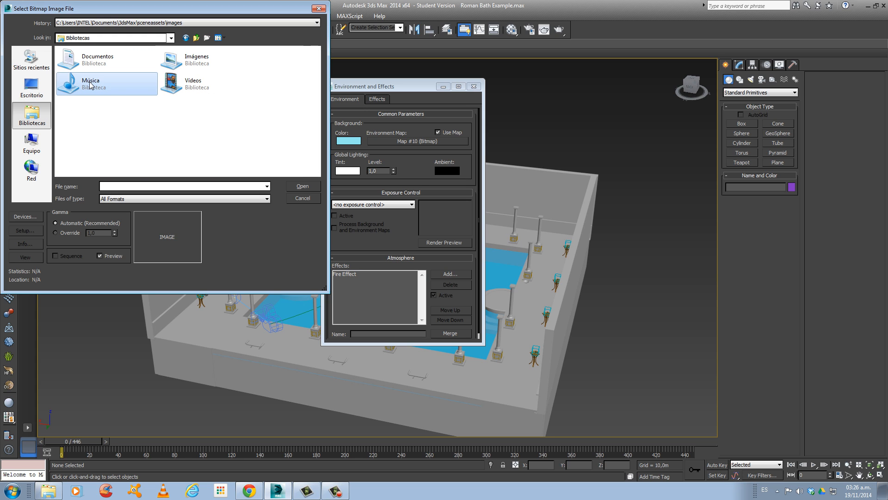
pyautogui.click(196, 59)
pyautogui.doubleClick(197, 59)
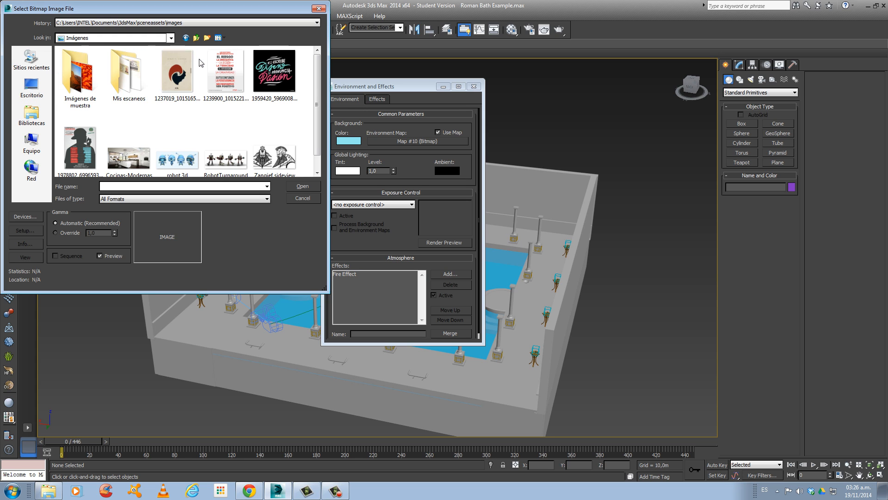
pyautogui.click(323, 10)
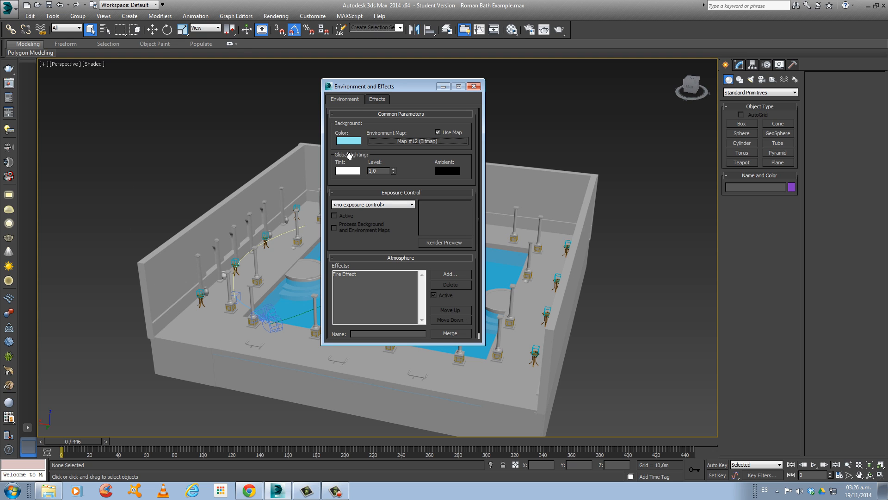
# - Inspect the environment background color, keep it as it is, and close the environment settings
pyautogui.click(348, 141)
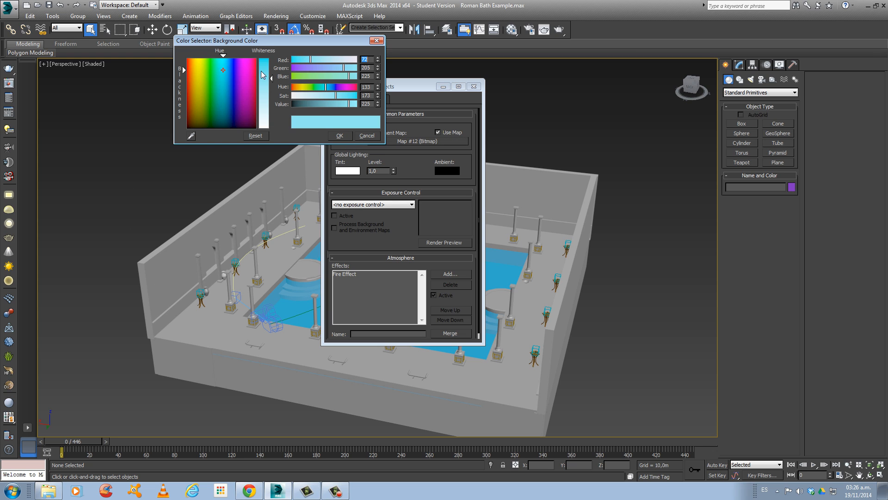
pyautogui.click(344, 138)
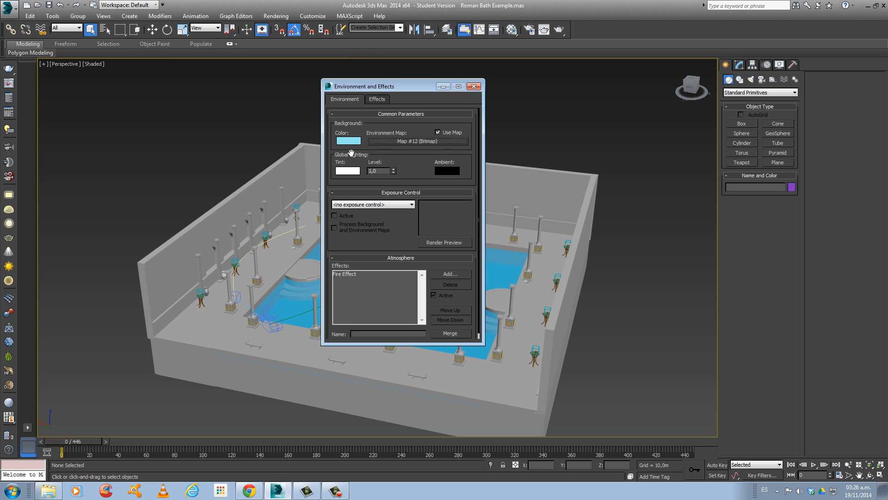
pyautogui.click(473, 87)
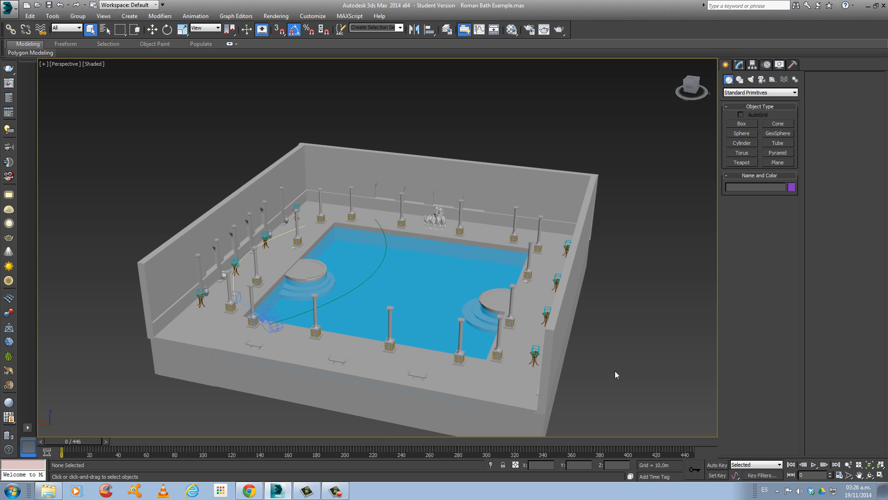
# - Switch the viewport to the camera view, play the camera animation and stop it at frame 56
pyautogui.press('c')
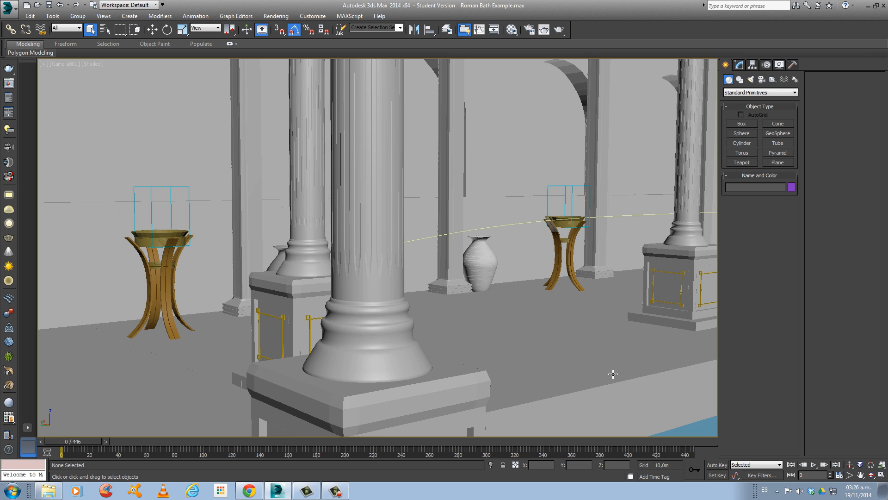
pyautogui.click(813, 465)
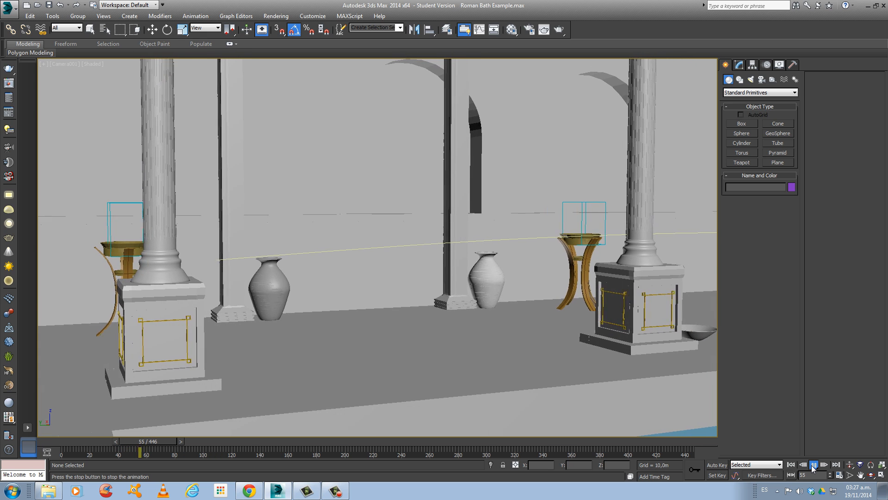
pyautogui.click(813, 464)
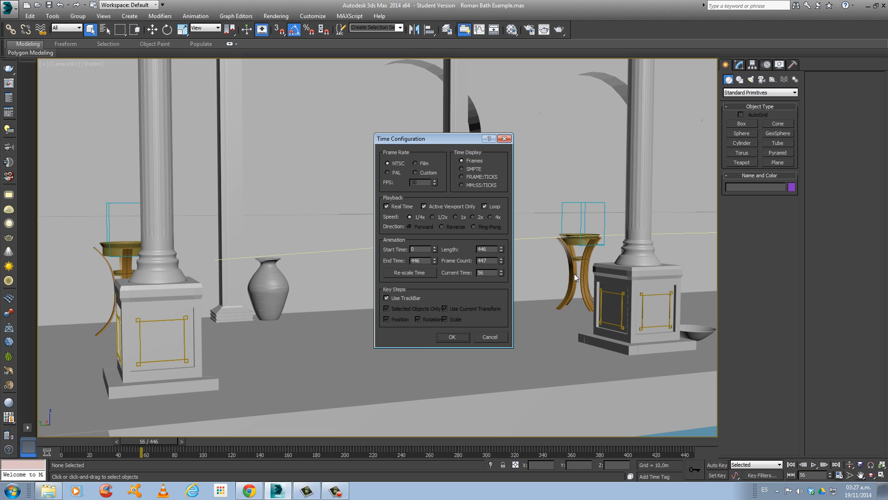
# - Check the animation's end time in the time configuration and close it without changes
pyautogui.moveTo(427, 137); pyautogui.dragTo(402, 134)
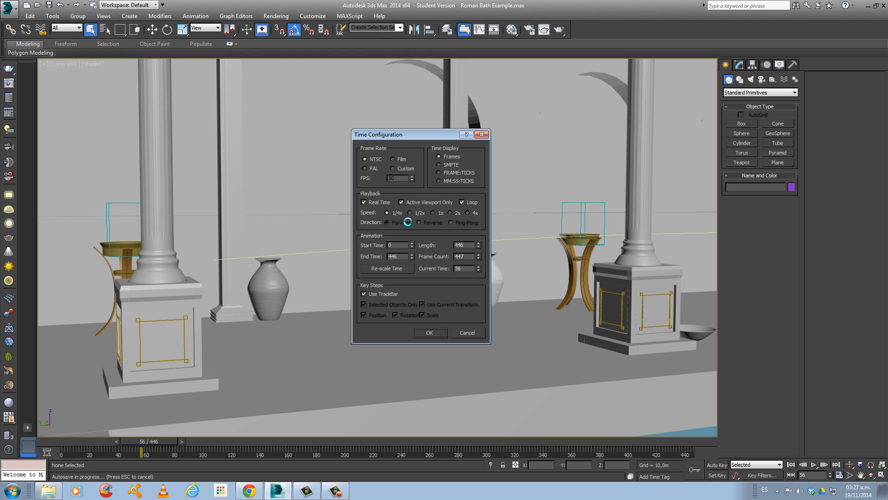
pyautogui.doubleClick(397, 257)
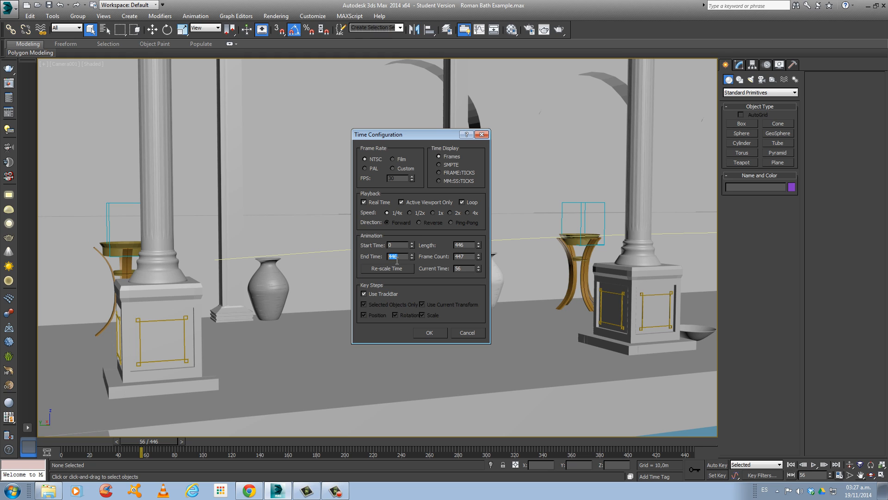
pyautogui.click(451, 333)
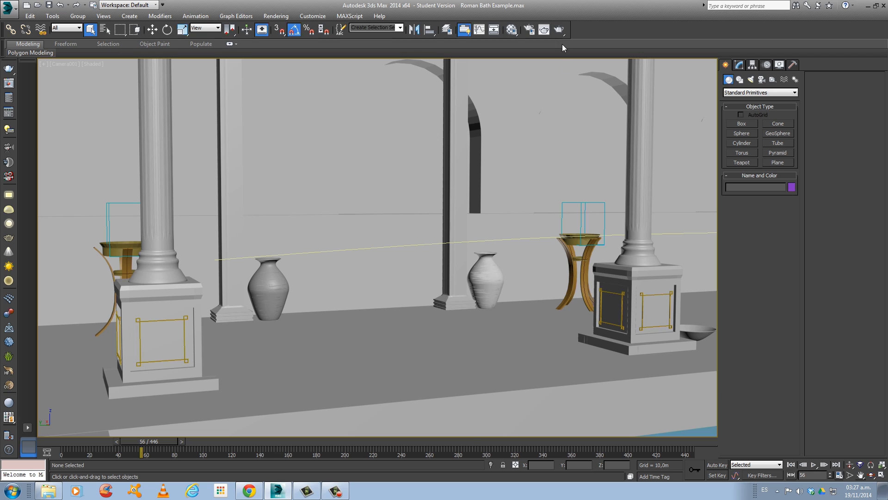
pyautogui.click(335, 490)
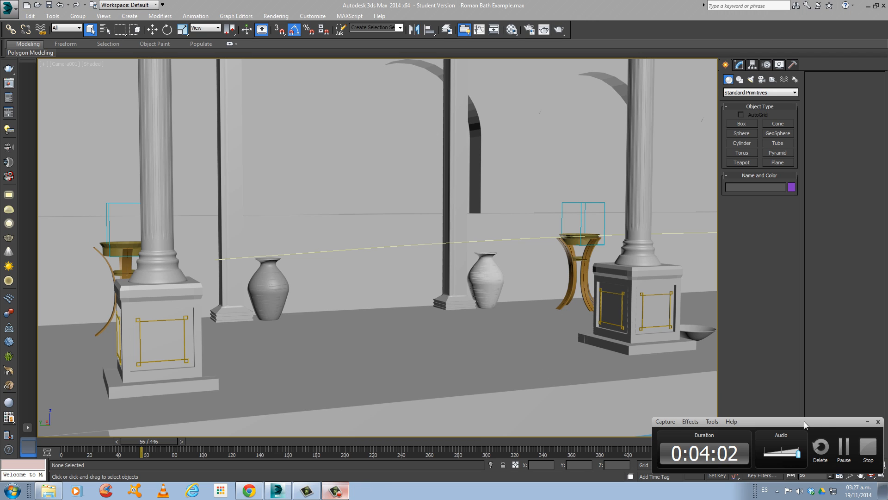